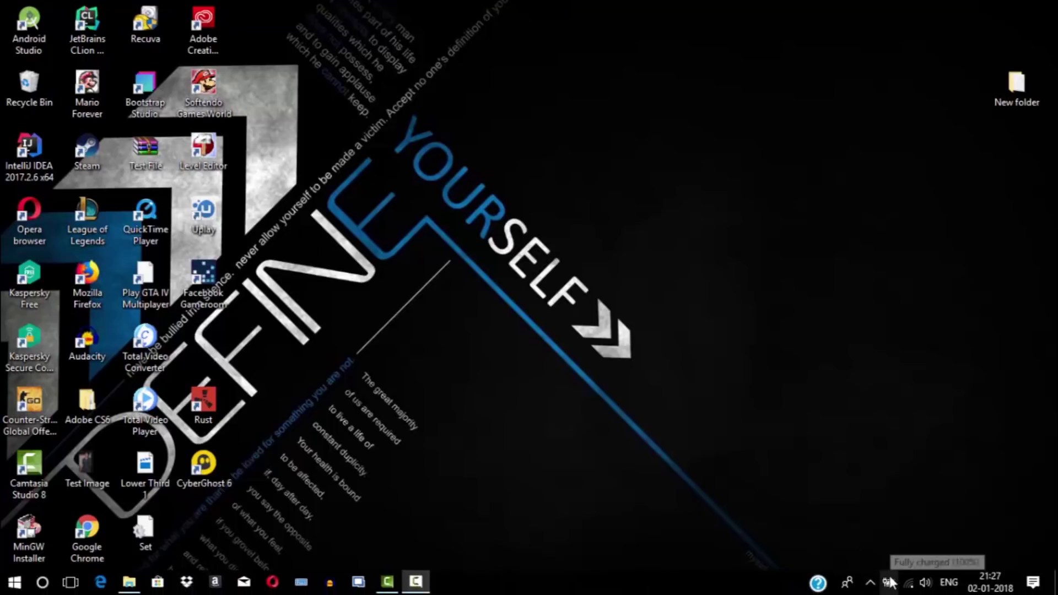
- Switch the plugged-in power mode to Best performance and close the battery flyout
{"action": "left_click", "coordinate": [888, 583]}
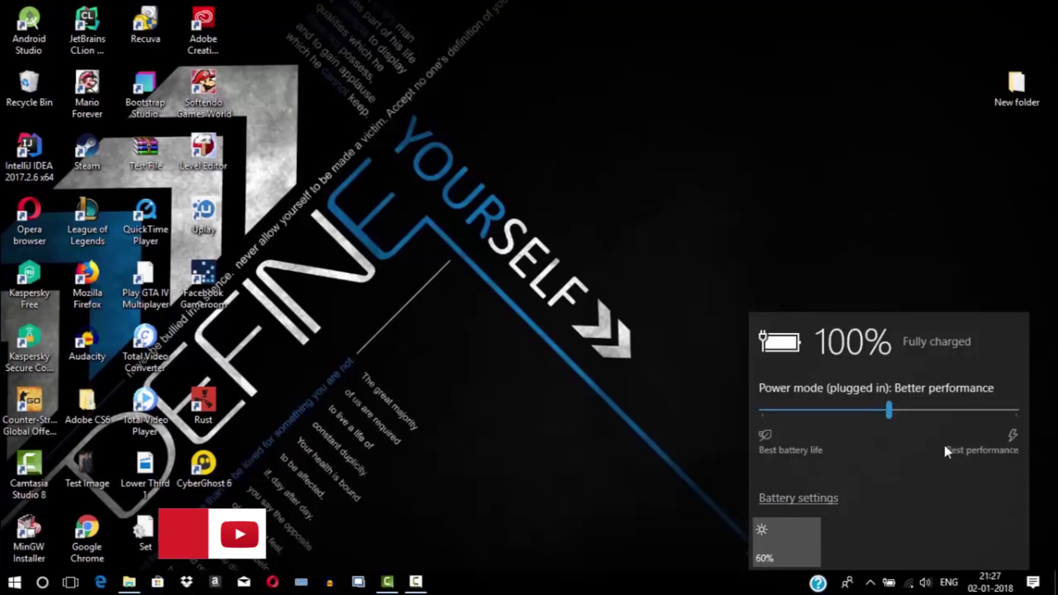
{"action": "left_click_drag", "start_coordinate": [884, 409], "coordinate": [1052, 422]}
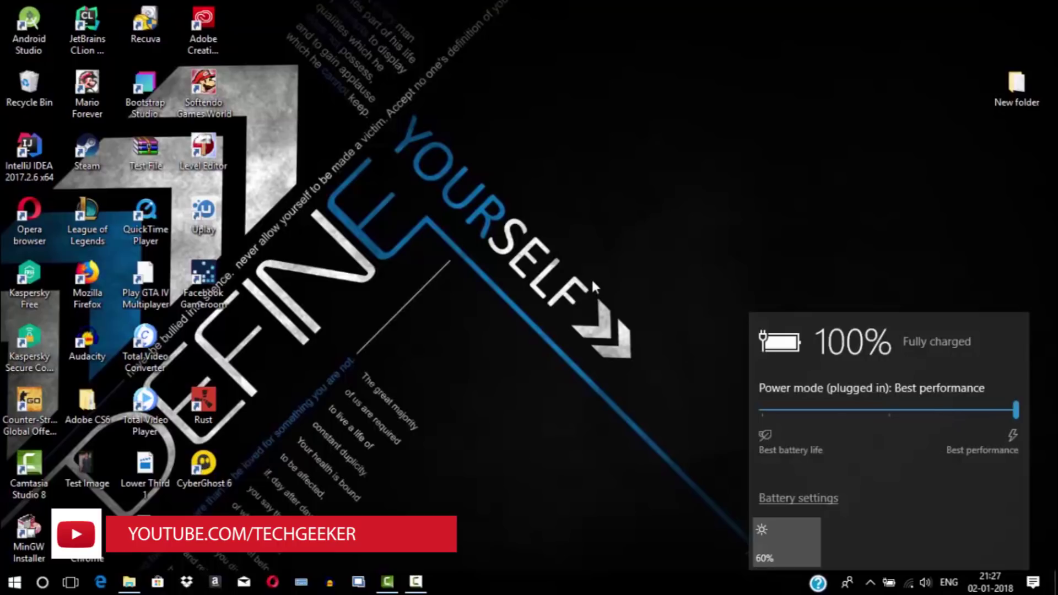
{"action": "left_click", "coordinate": [888, 582]}
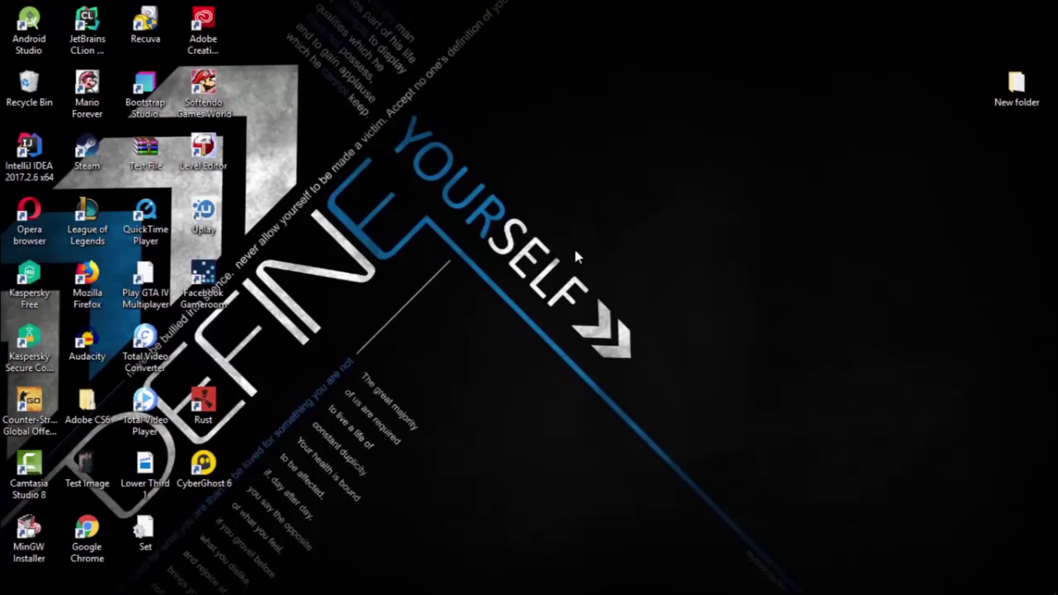
- Launch AMD Radeon Settings from the desktop menu and view the recommended 17.12.1 update in Preferences
{"action": "right_click", "coordinate": [604, 218]}
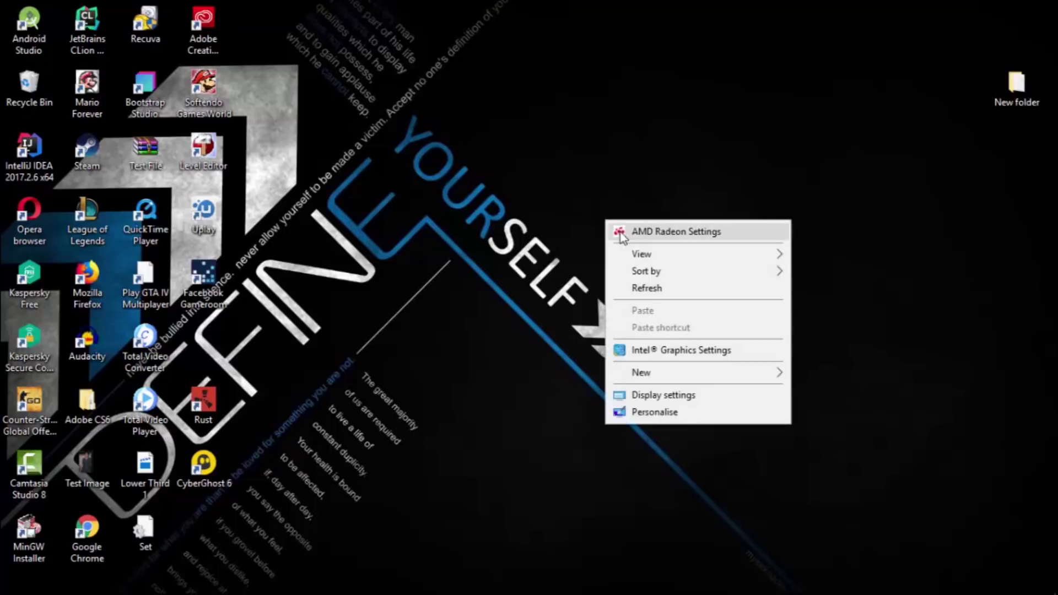
{"action": "left_click", "coordinate": [650, 243]}
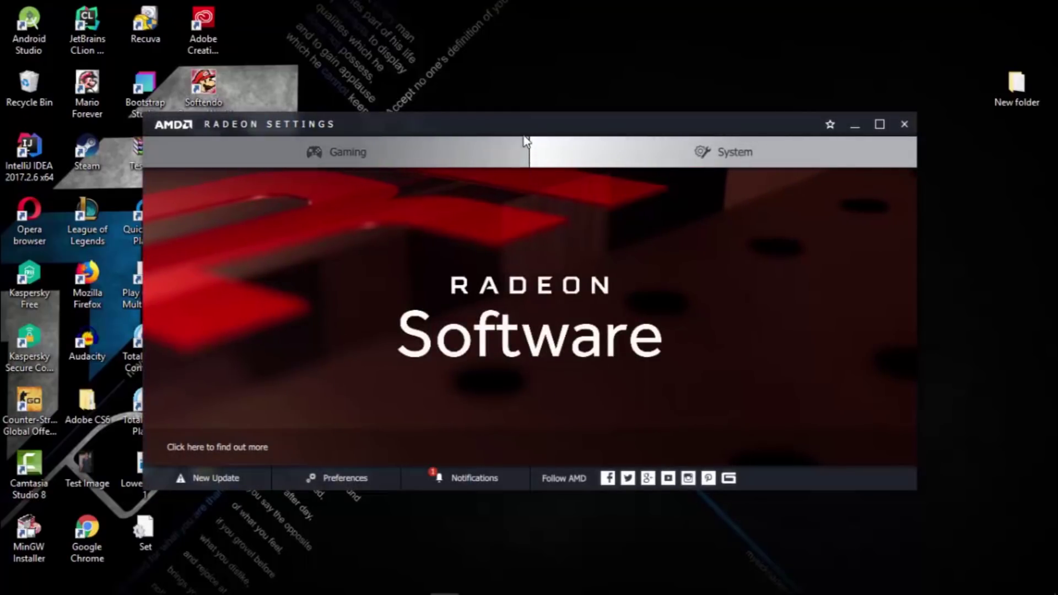
{"action": "left_click_drag", "start_coordinate": [499, 135], "coordinate": [524, 130]}
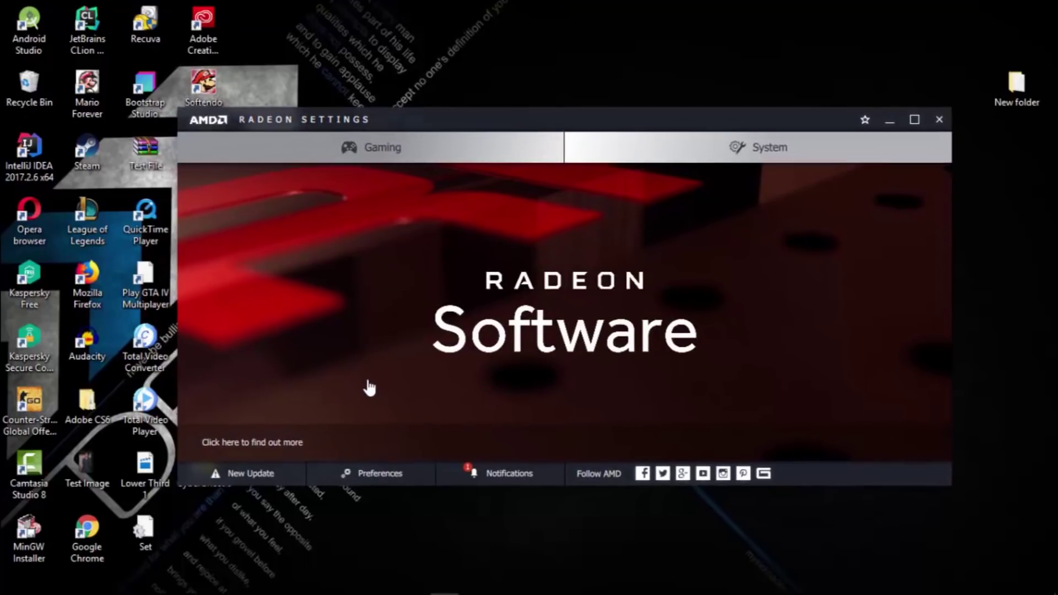
{"action": "left_click", "coordinate": [349, 470]}
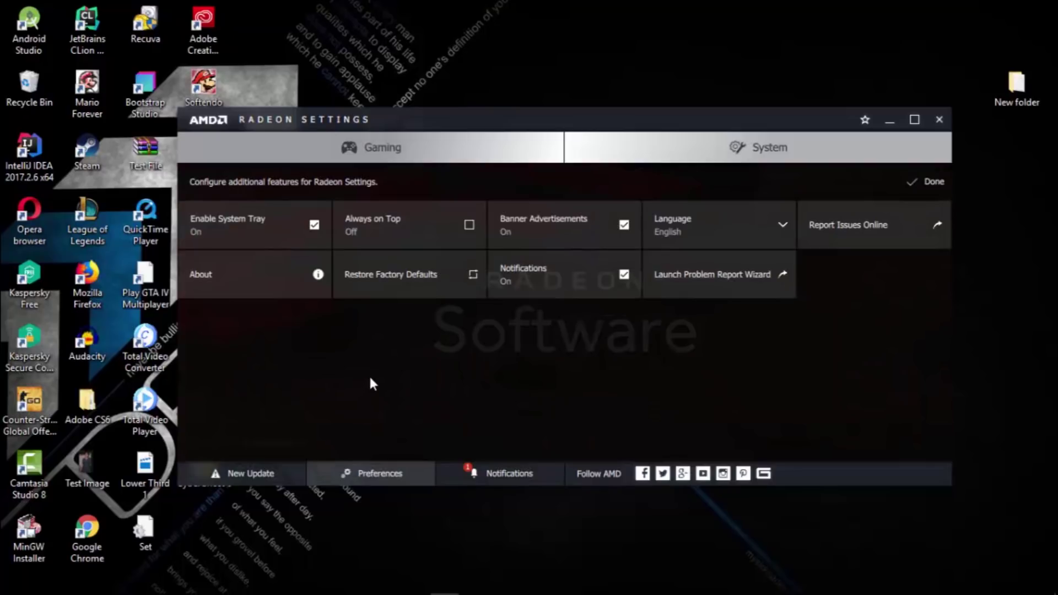
{"action": "left_click", "coordinate": [257, 471]}
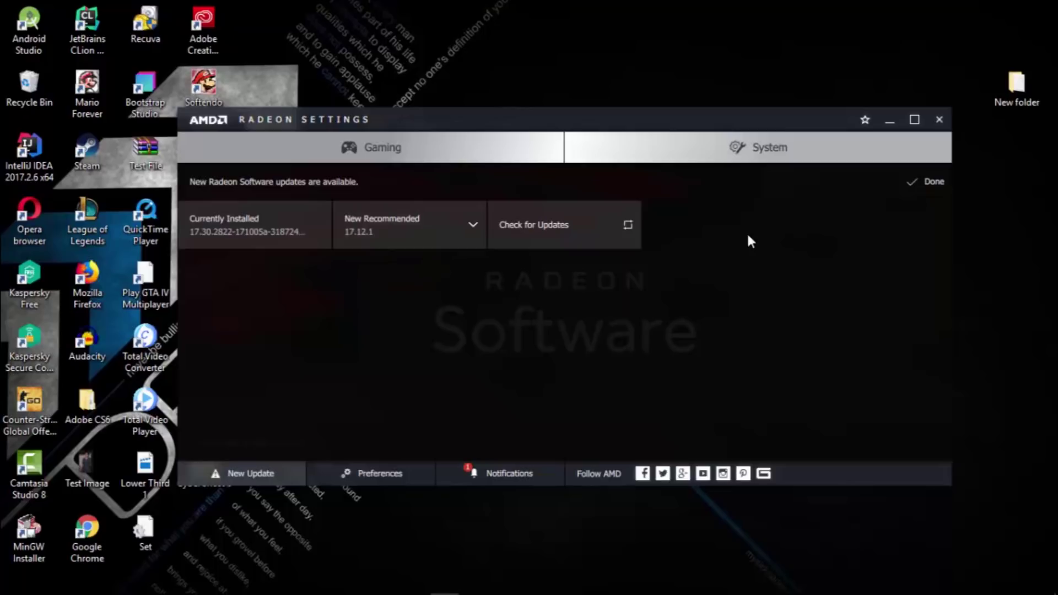
- Under System's Switchable Graphics, switch the list to Installed Profiled Applications
{"action": "left_click", "coordinate": [785, 147]}
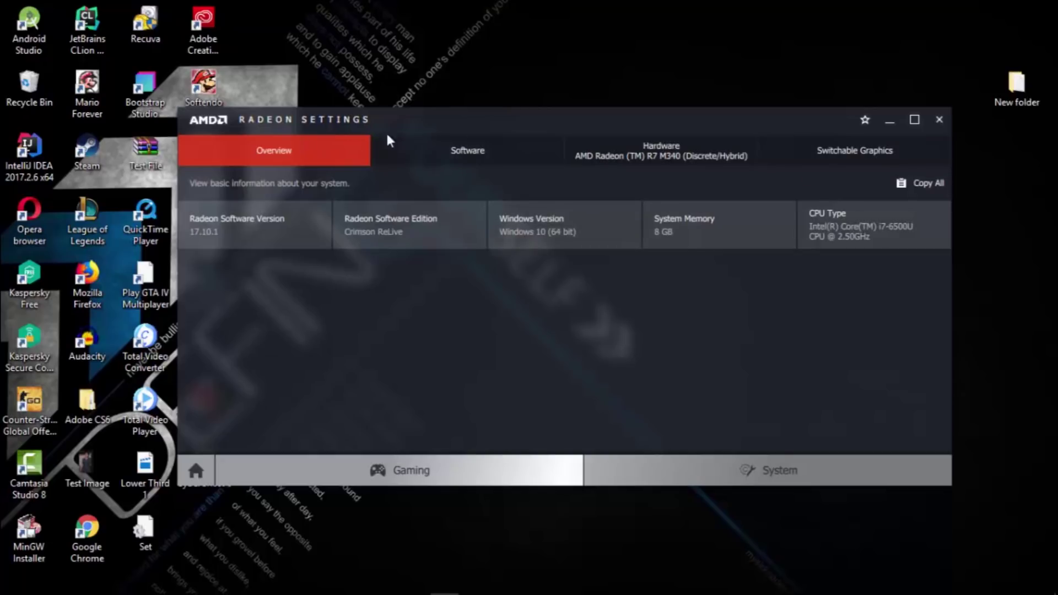
{"action": "left_click_drag", "start_coordinate": [456, 124], "coordinate": [501, 106]}
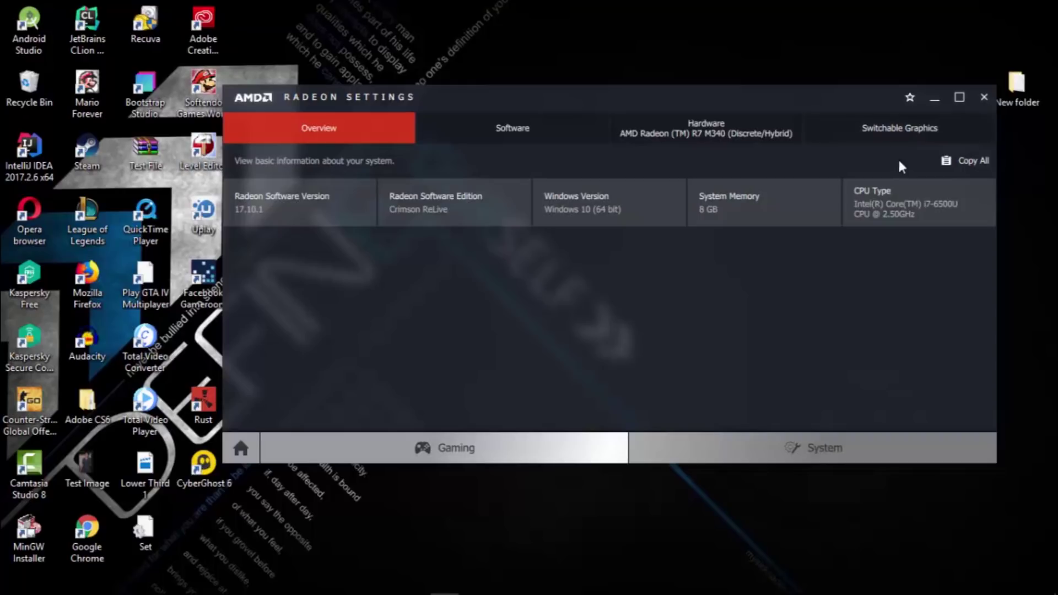
{"action": "left_click", "coordinate": [887, 131]}
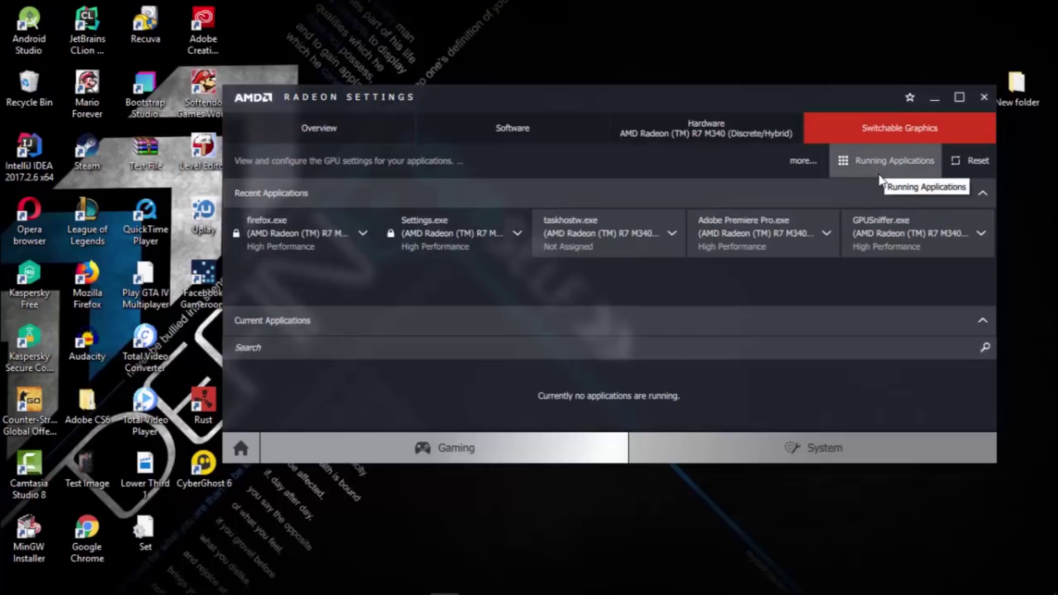
{"action": "left_click", "coordinate": [897, 164]}
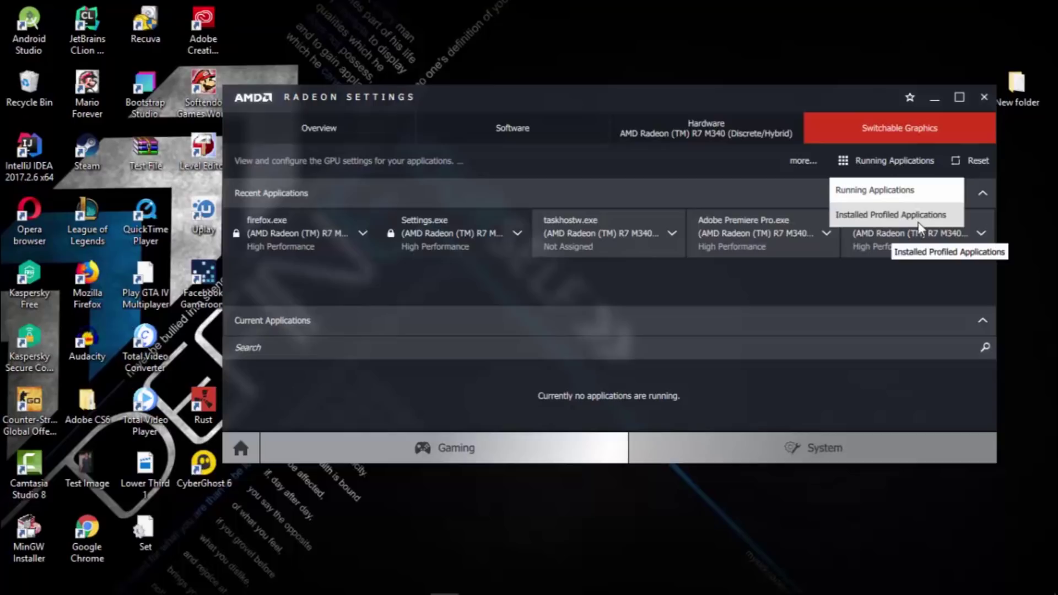
{"action": "left_click", "coordinate": [871, 215]}
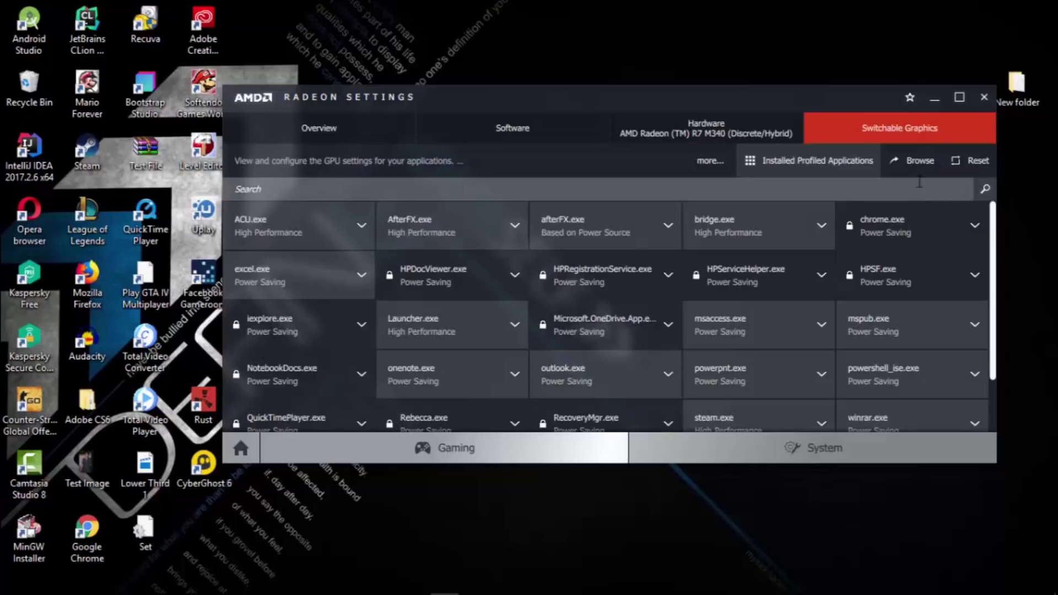
- Browse for a new application to profile, opening the Select an application dialog
{"action": "left_click", "coordinate": [895, 174]}
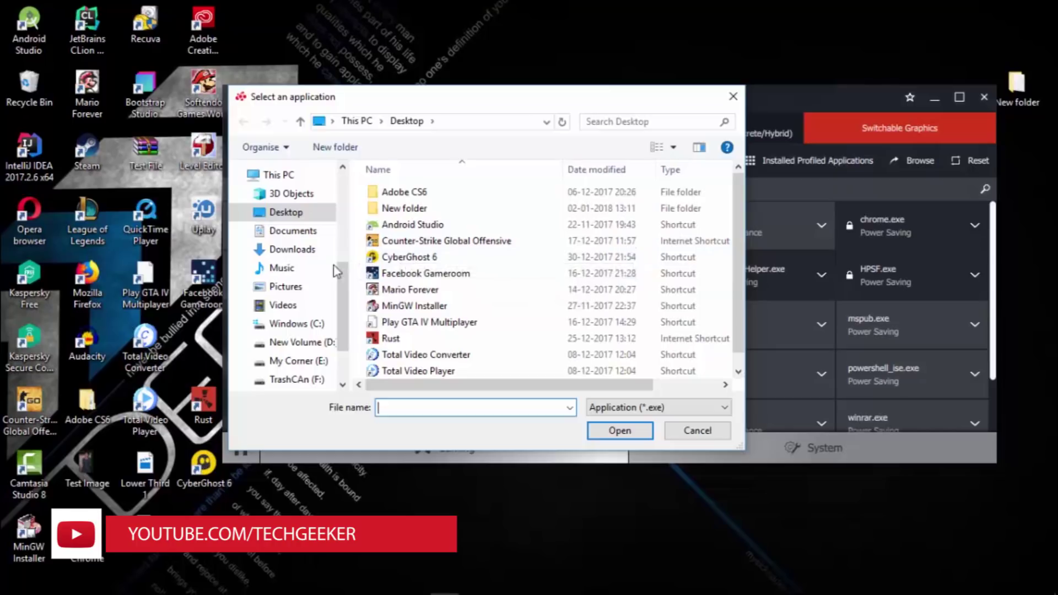
- Launch the Settings application from Gamerzone (G:) > Pro Evolution Soccer 2016
{"action": "mouse_move", "coordinate": [176, 592]}
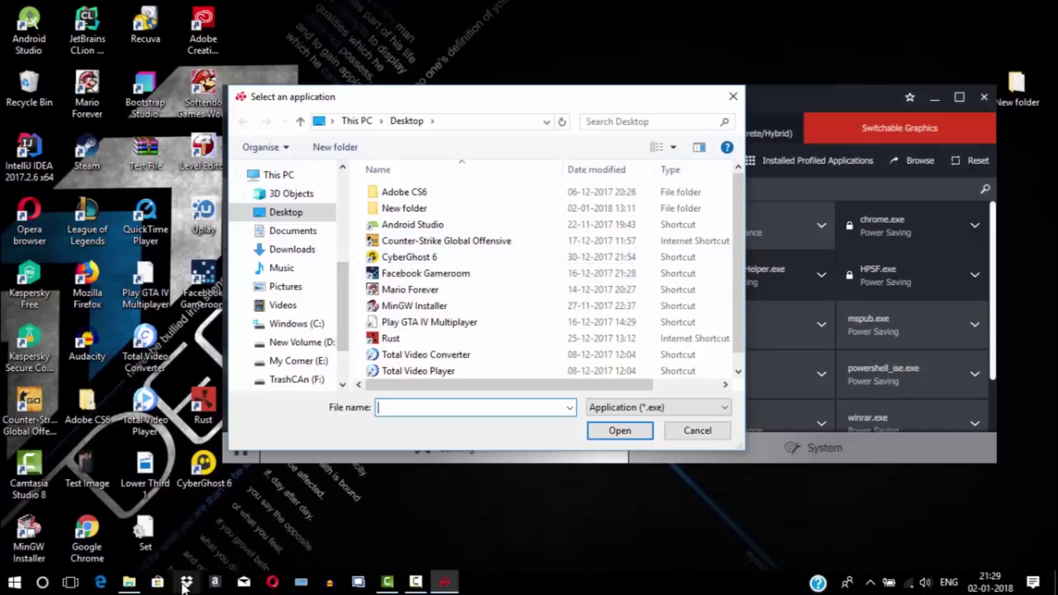
{"action": "left_click", "coordinate": [130, 583]}
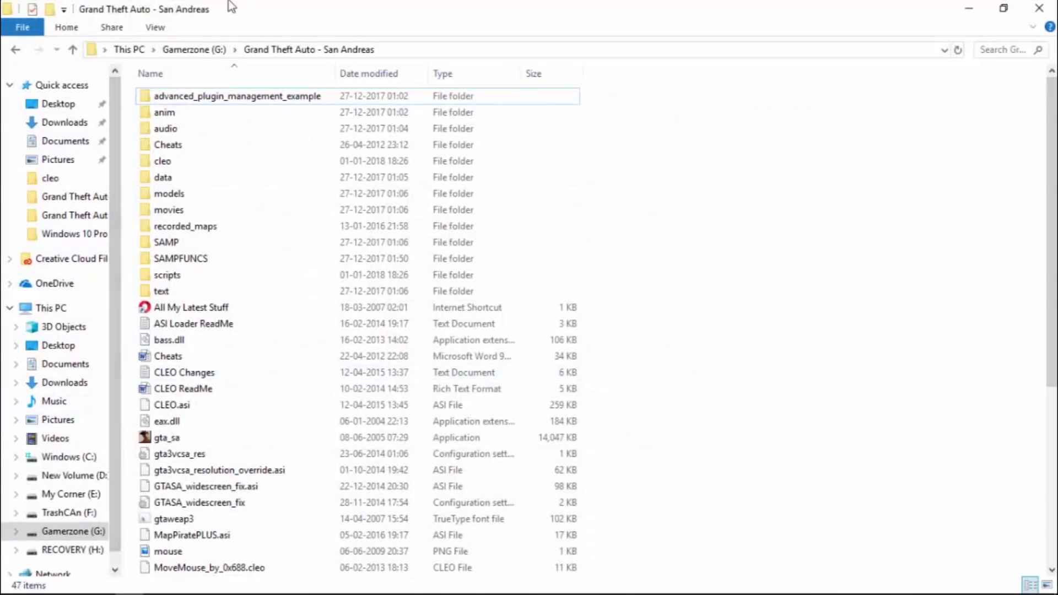
{"action": "left_click", "coordinate": [196, 50]}
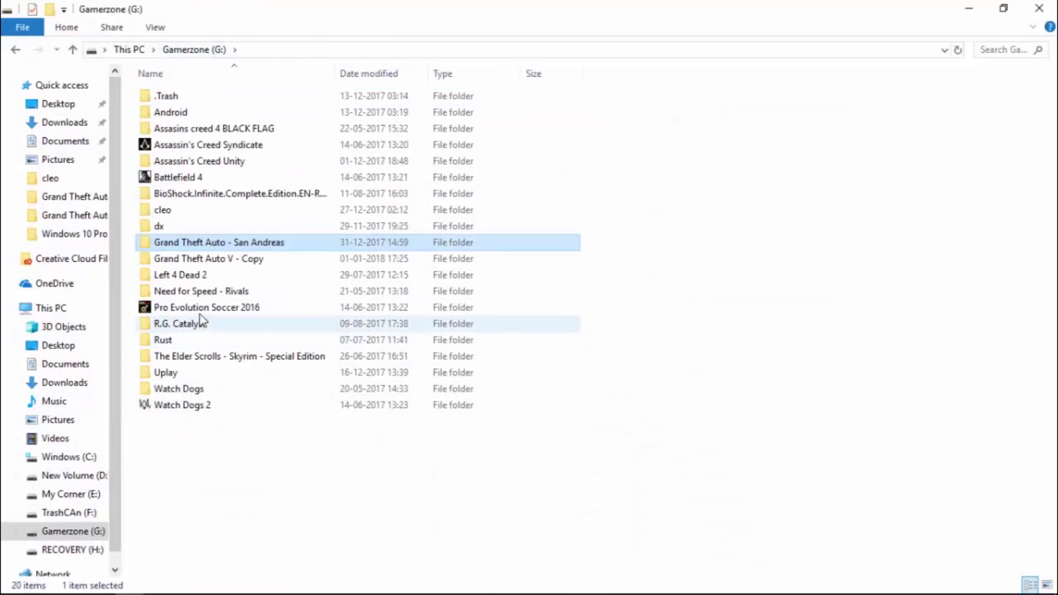
{"action": "double_click", "coordinate": [200, 307]}
{"action": "left_click", "coordinate": [181, 226]}
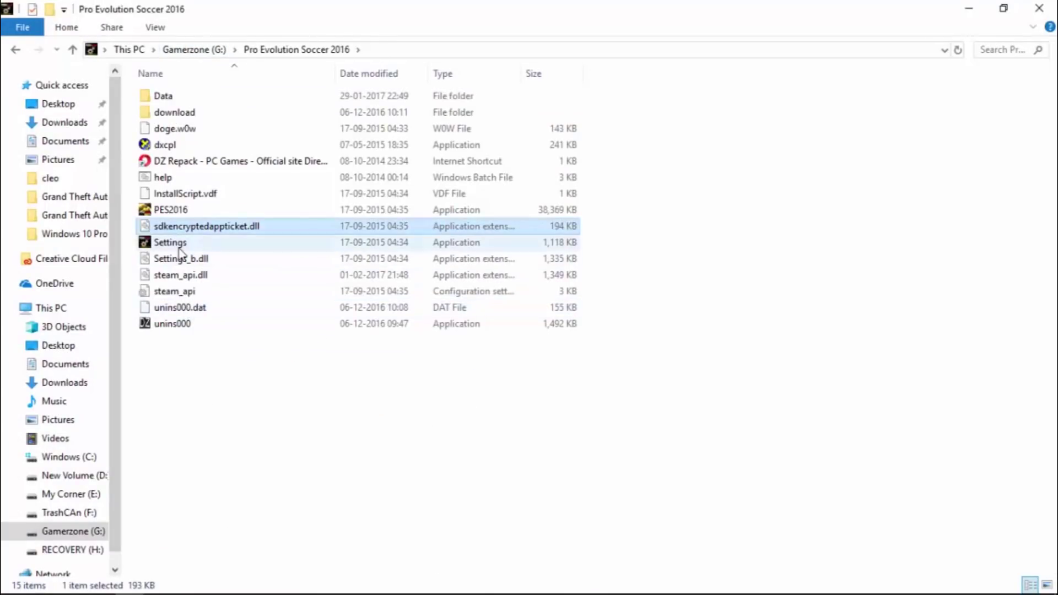
{"action": "left_click", "coordinate": [181, 245]}
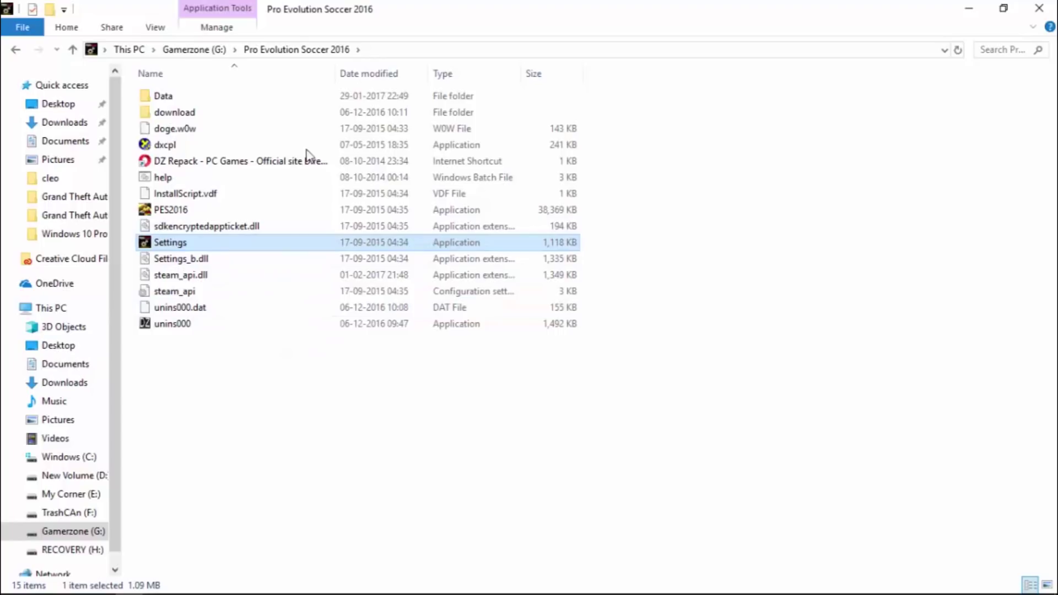
{"action": "key", "text": "Return"}
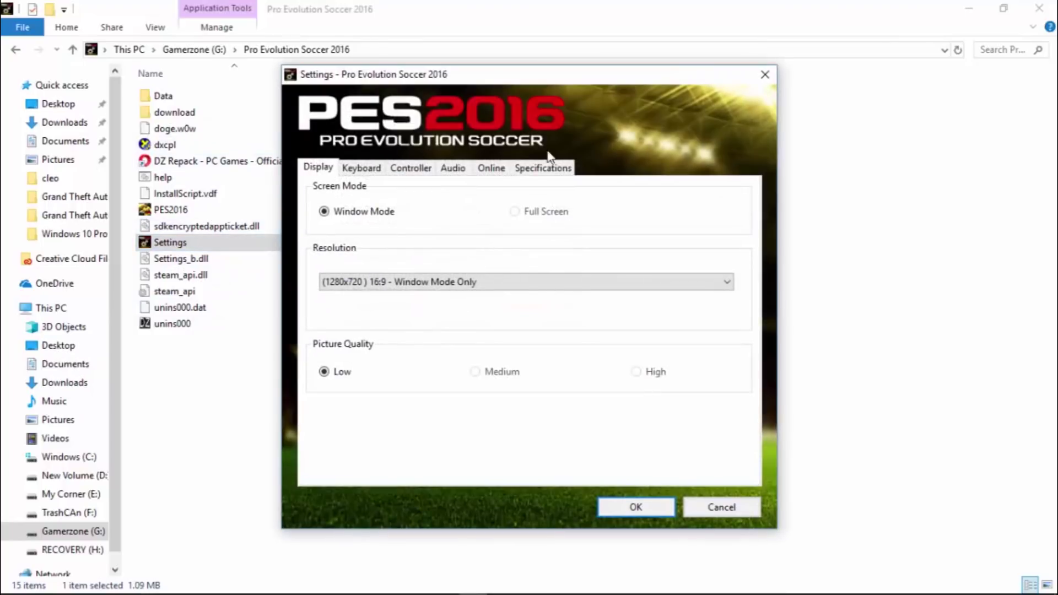
- On the Specifications page, highlight the Intel HD Graphics 520 GPU and its Unable rating
{"action": "left_click", "coordinate": [551, 172]}
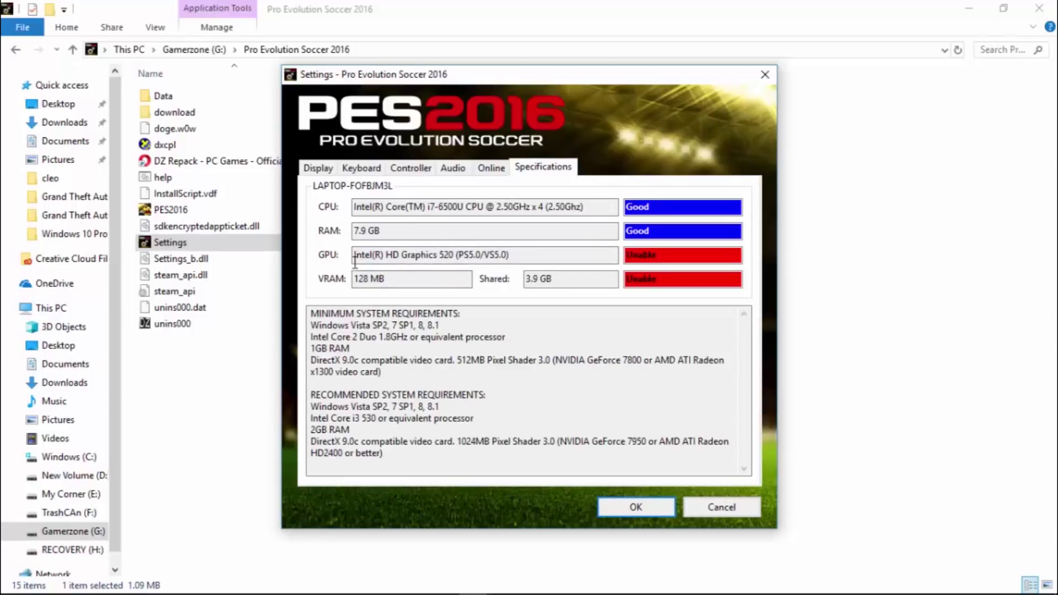
{"action": "left_click_drag", "start_coordinate": [355, 260], "coordinate": [507, 262]}
{"action": "double_click", "coordinate": [667, 258]}
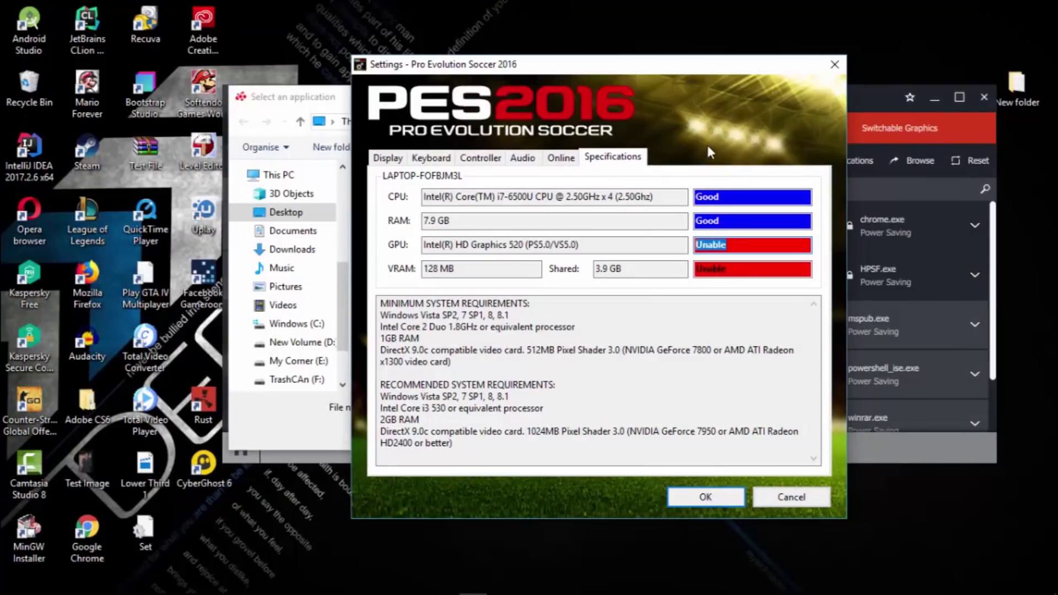
- Close the PES settings and add G:\Pro Evolution Soccer 2016\Settings as a profiled application
{"action": "left_click", "coordinate": [831, 72]}
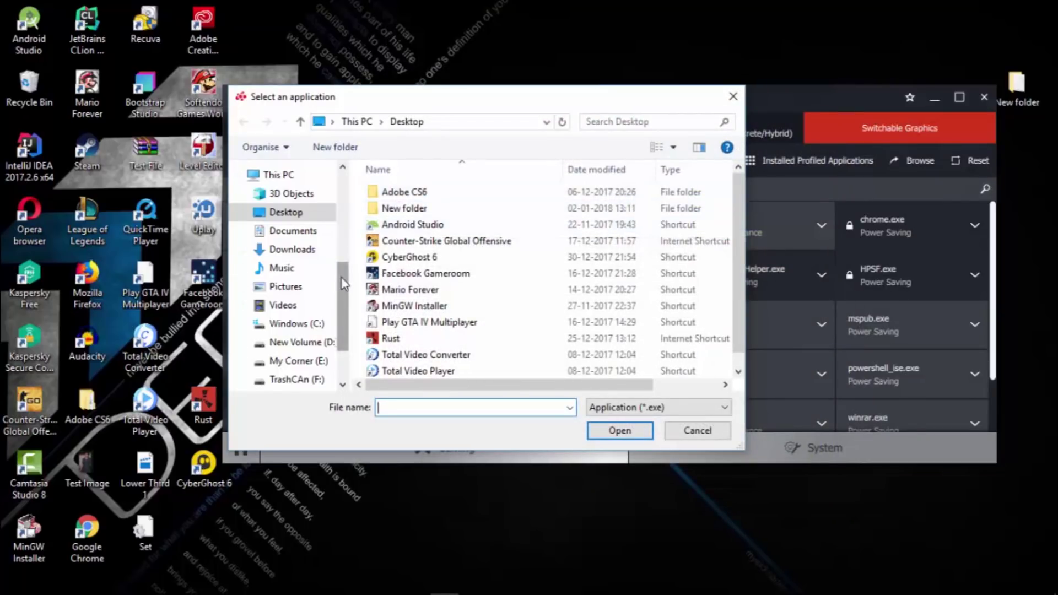
{"action": "scroll", "coordinate": [343, 283], "scroll_direction": "down", "scroll_amount": 3}
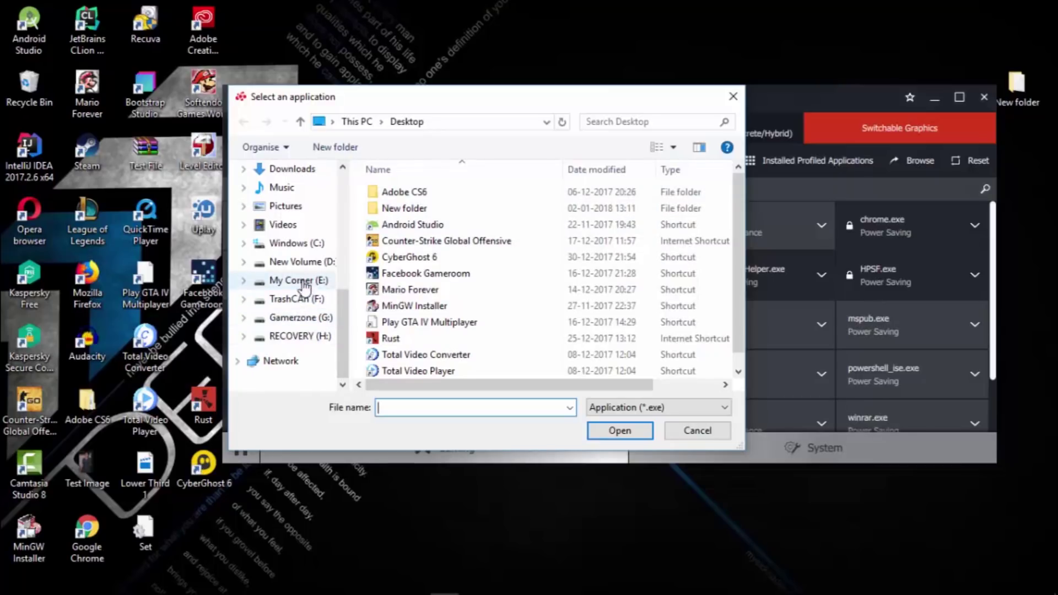
{"action": "left_click", "coordinate": [297, 318]}
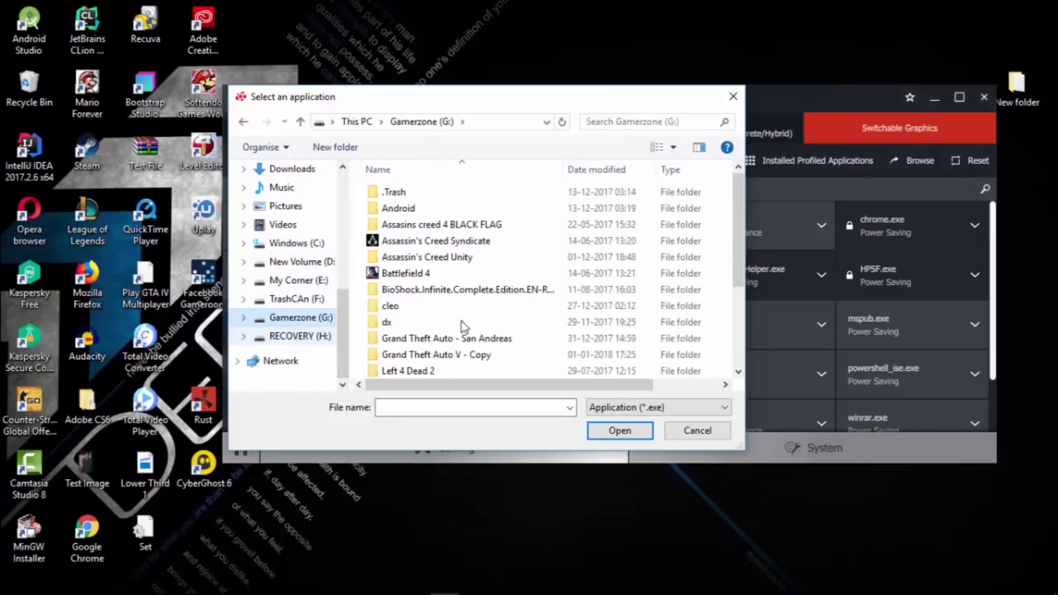
{"action": "left_click_drag", "start_coordinate": [732, 262], "coordinate": [730, 324]}
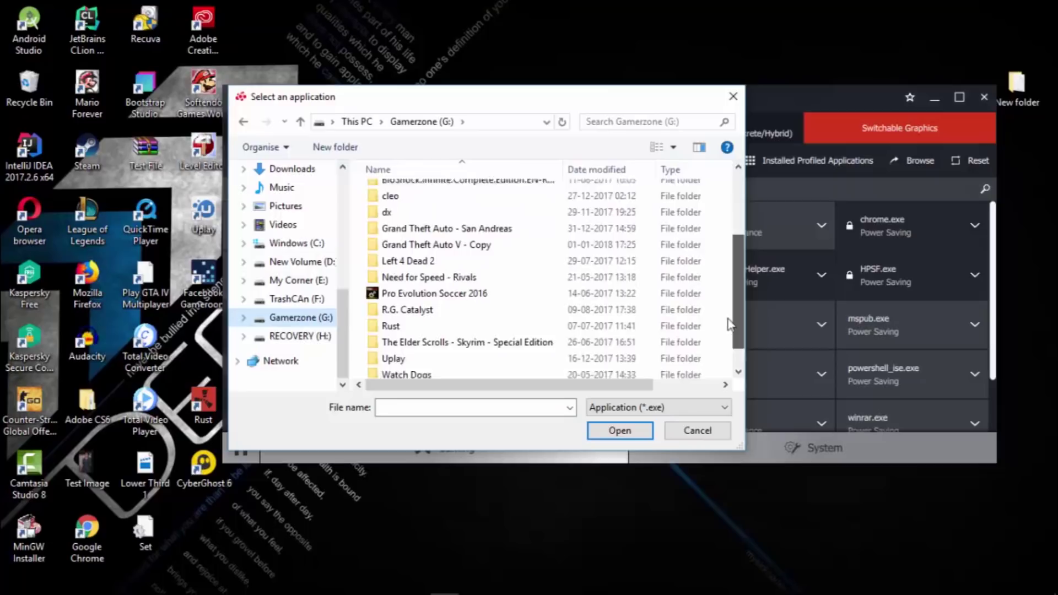
{"action": "scroll", "coordinate": [386, 264], "scroll_direction": "down", "scroll_amount": 1}
{"action": "double_click", "coordinate": [385, 262]}
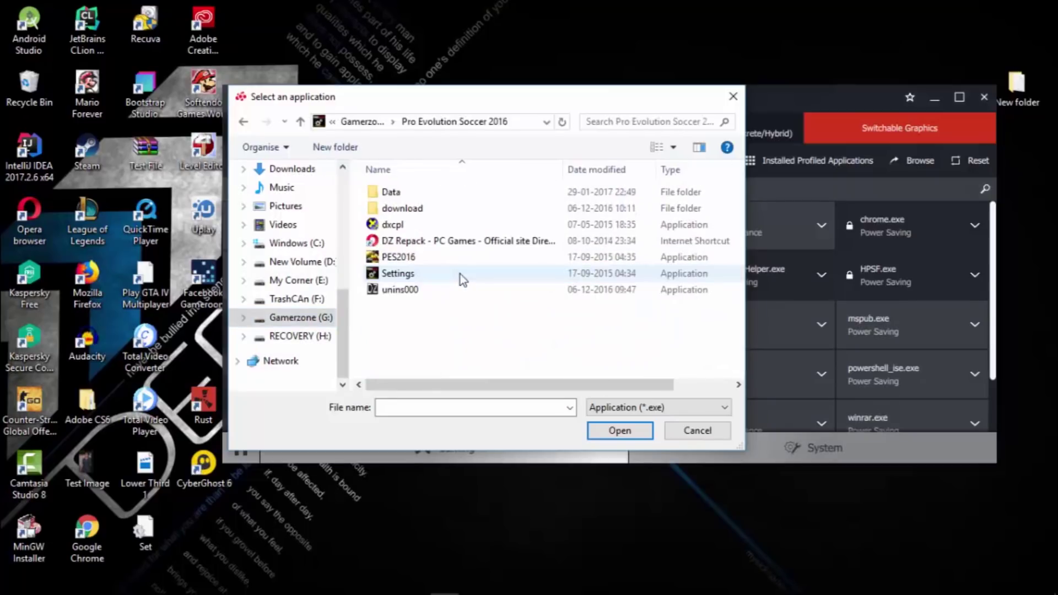
{"action": "double_click", "coordinate": [394, 274]}
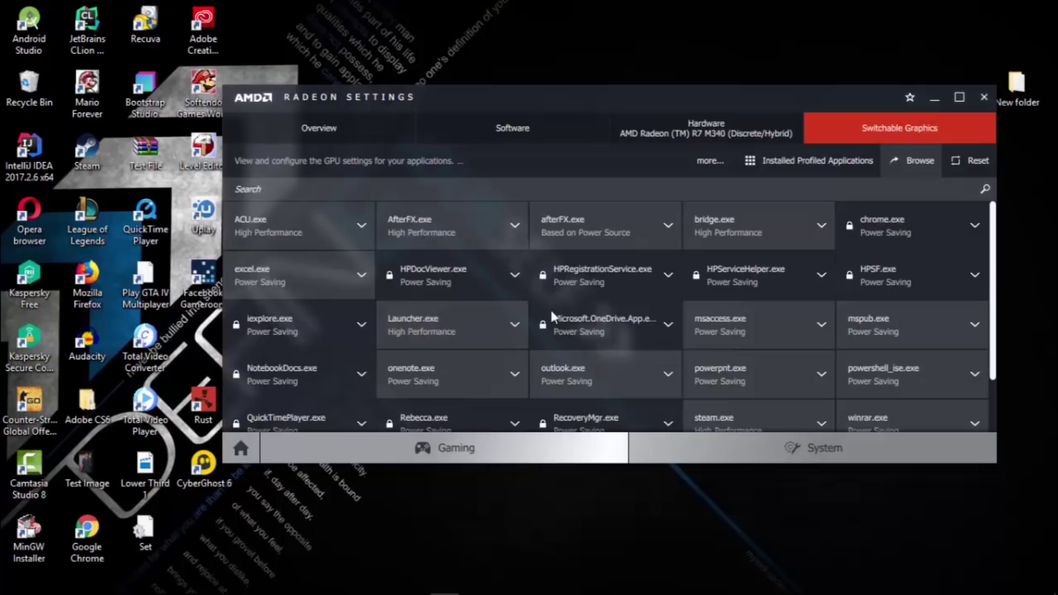
- Relaunch PES Settings, confirm the AMD Radeon (TM) R7 M340 GPU reads Good, and click OK
{"action": "mouse_move", "coordinate": [444, 584]}
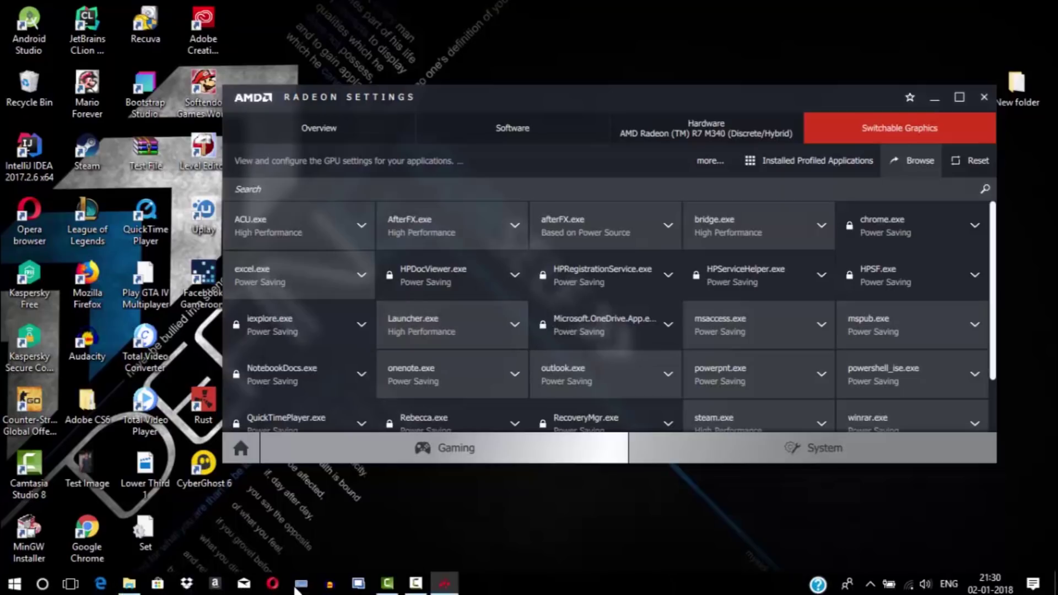
{"action": "left_click", "coordinate": [129, 582]}
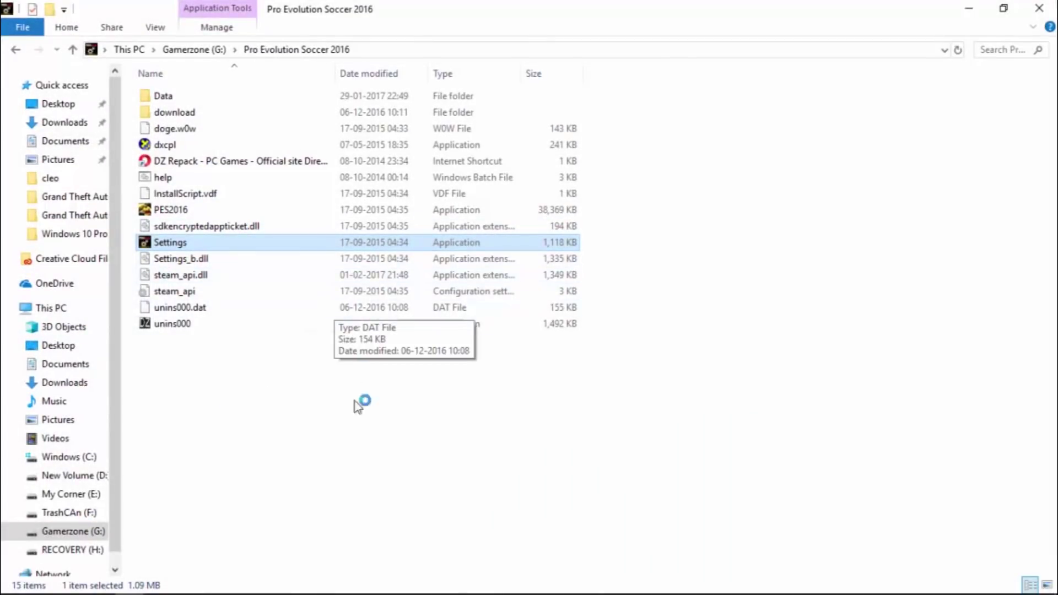
{"action": "left_click", "coordinate": [541, 168]}
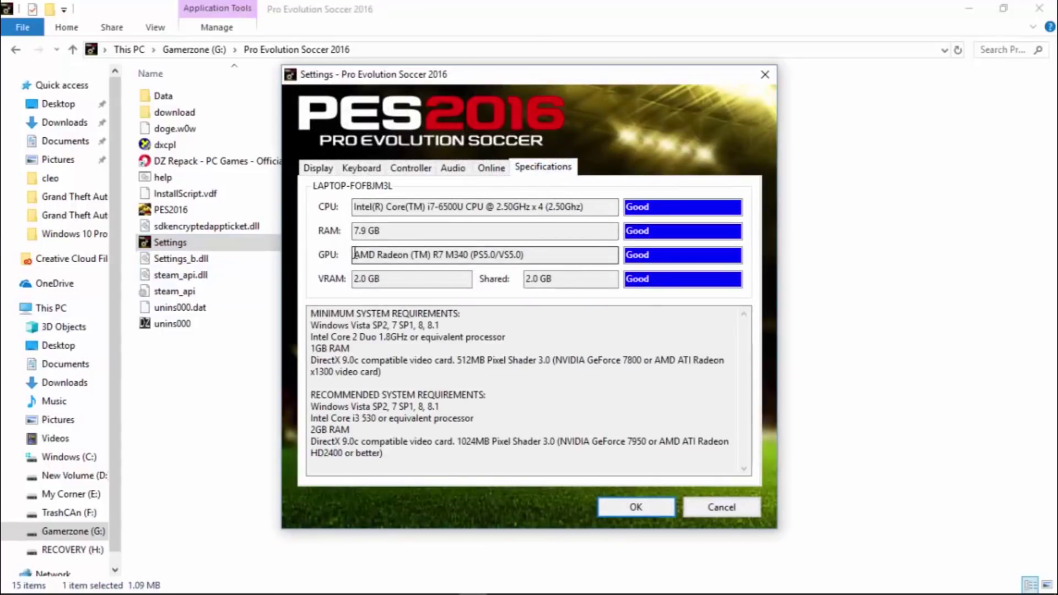
{"action": "left_click_drag", "start_coordinate": [354, 255], "coordinate": [476, 257]}
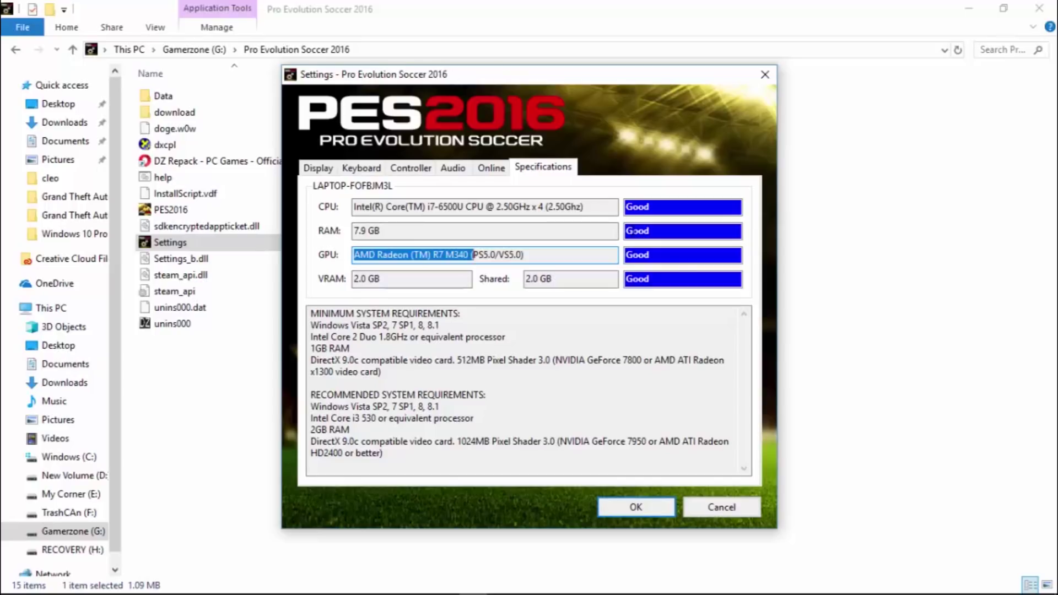
{"action": "left_click_drag", "start_coordinate": [672, 263], "coordinate": [577, 240]}
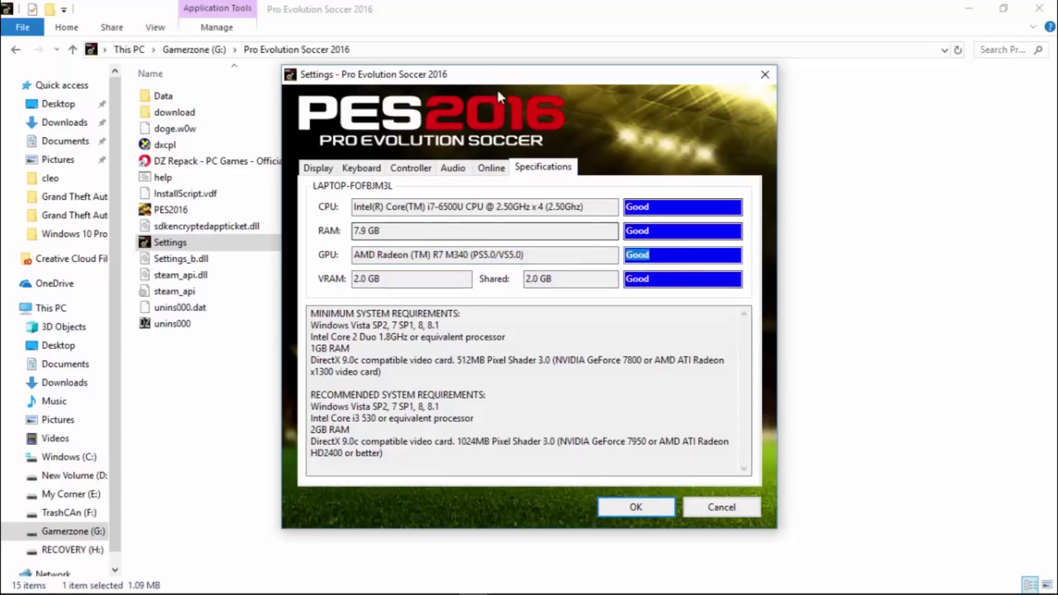
{"action": "left_click", "coordinate": [633, 506]}
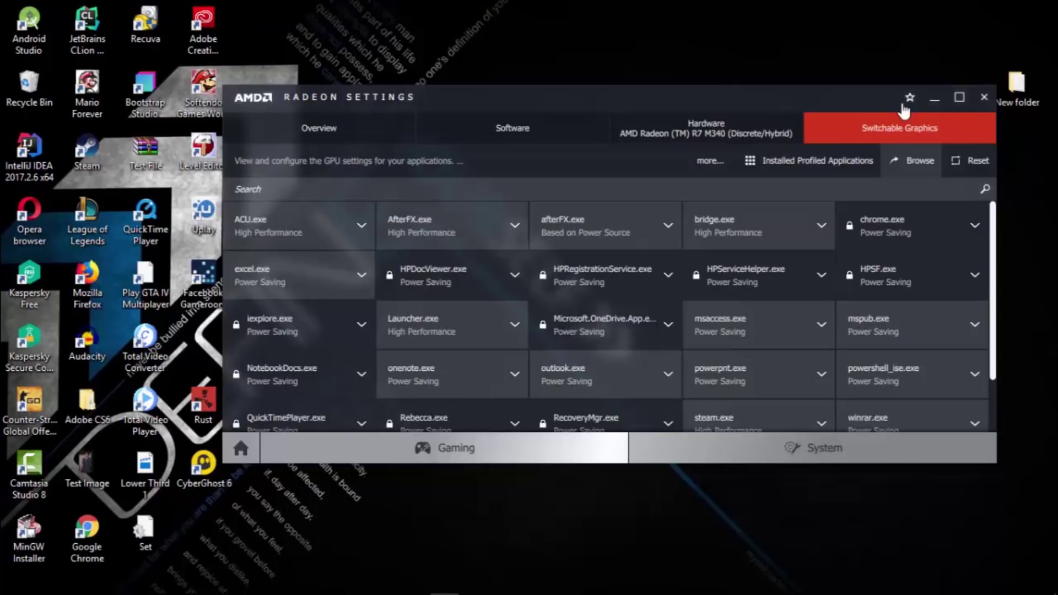
- Minimize Radeon Settings to reveal the desktop
{"action": "left_click", "coordinate": [935, 98]}
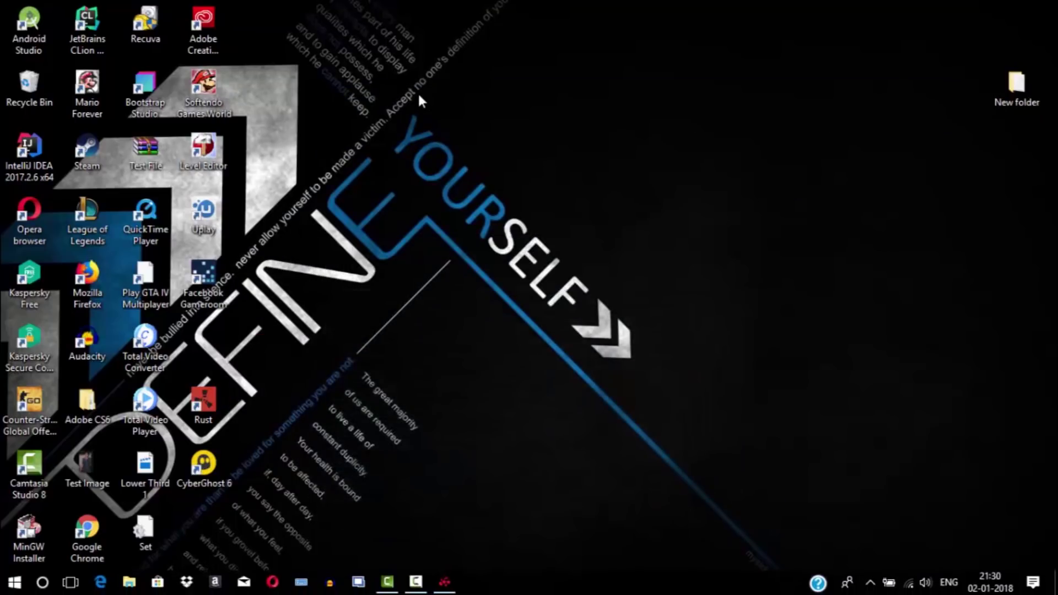